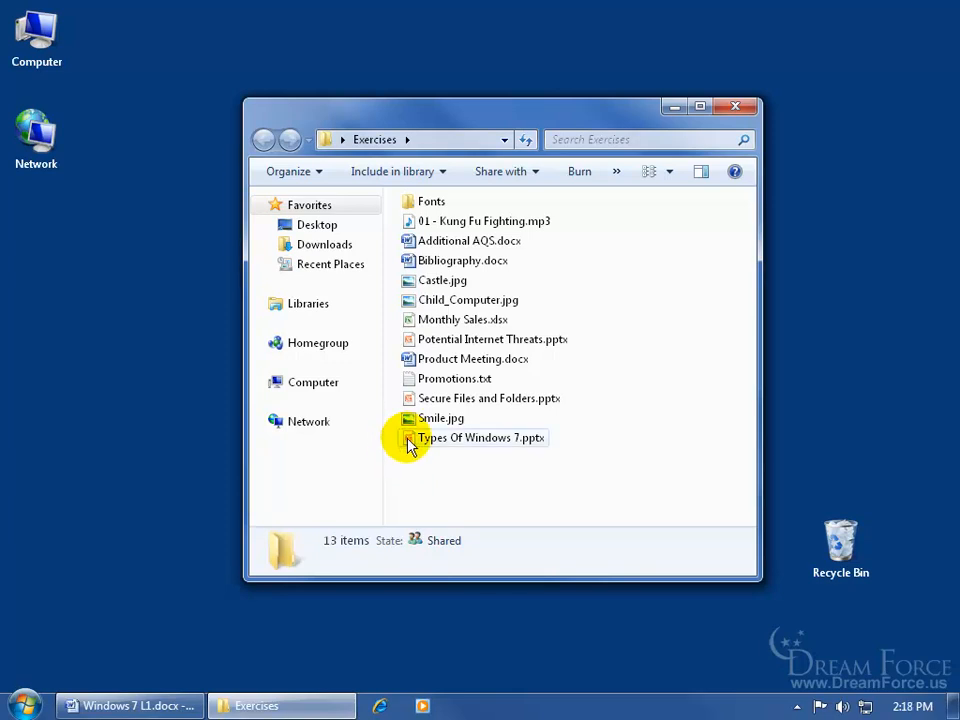
# Step: Search the Exercises folder for "jpg", and clear the search to return to the full file list
pyautogui.moveTo(409, 445)
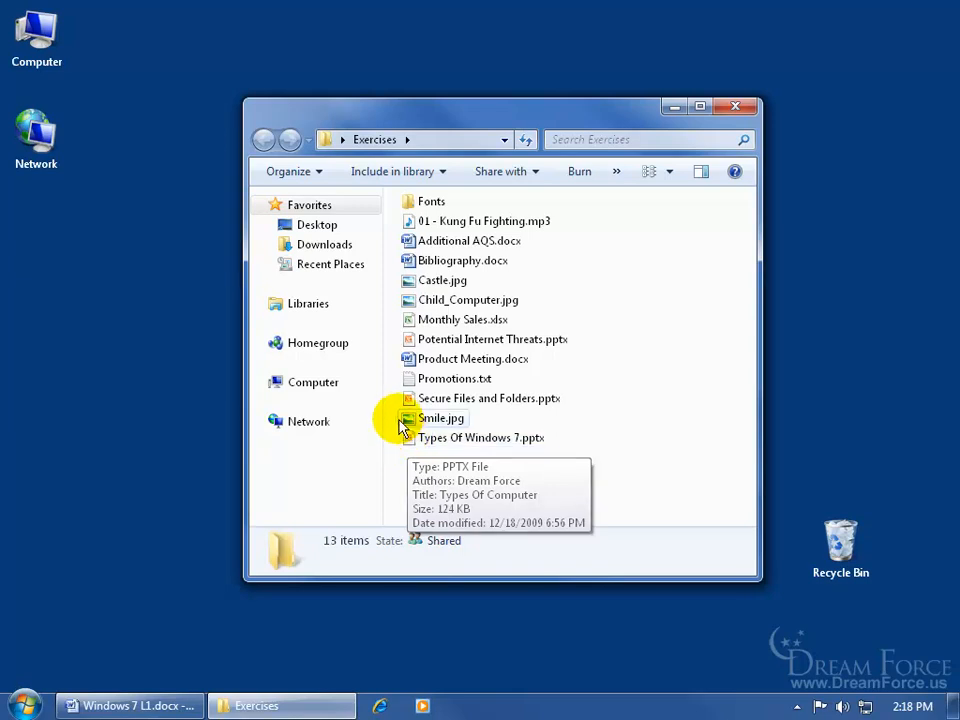
pyautogui.moveTo(399, 404)
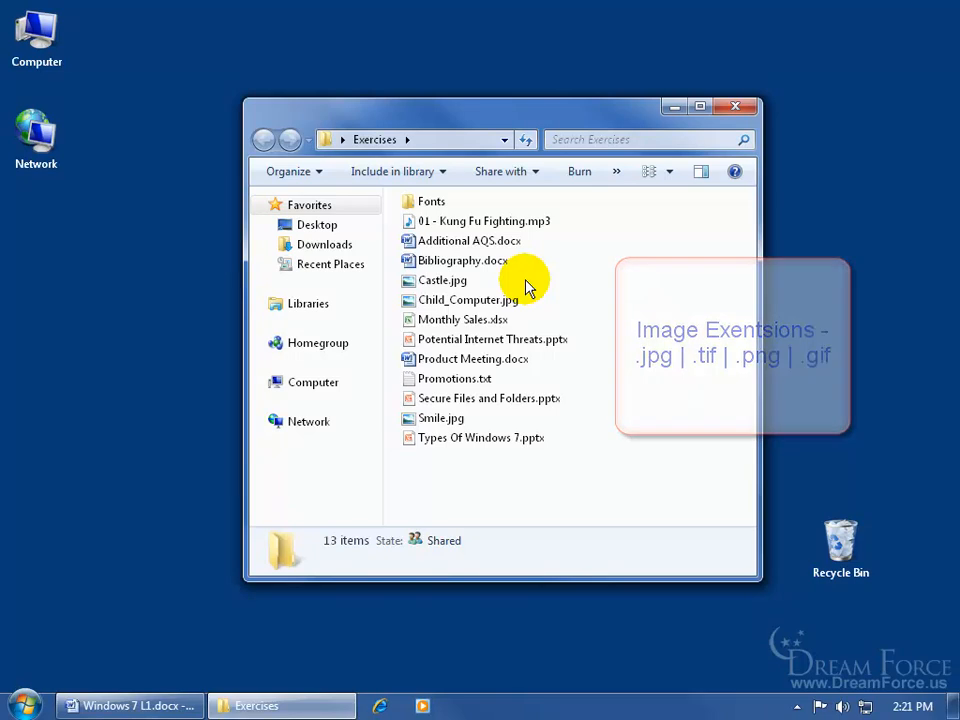
pyautogui.click(600, 137)
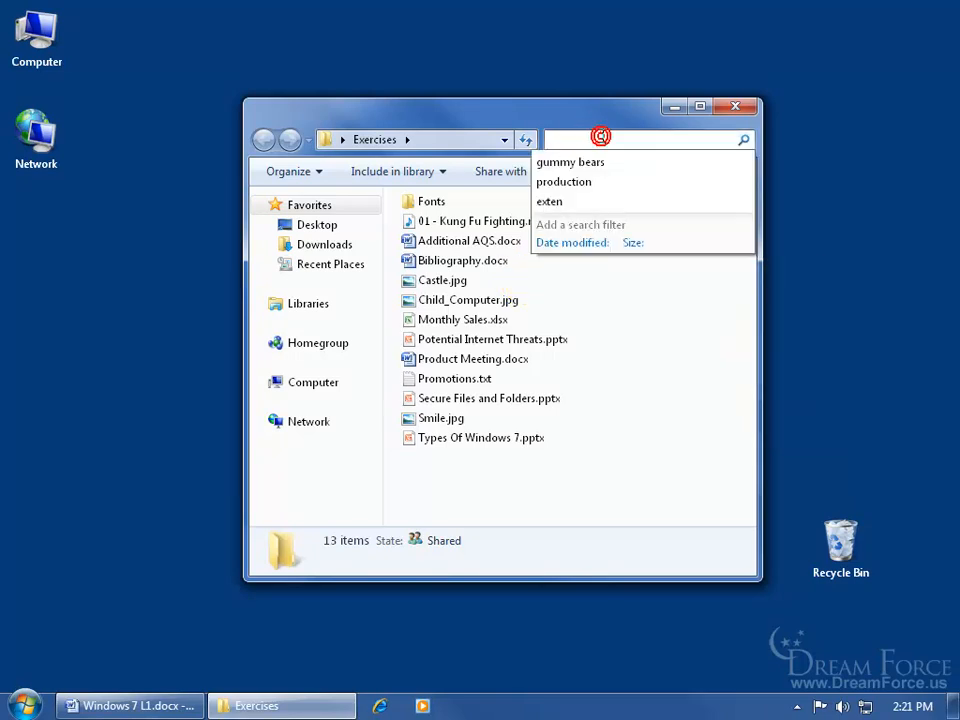
pyautogui.write('jpg')
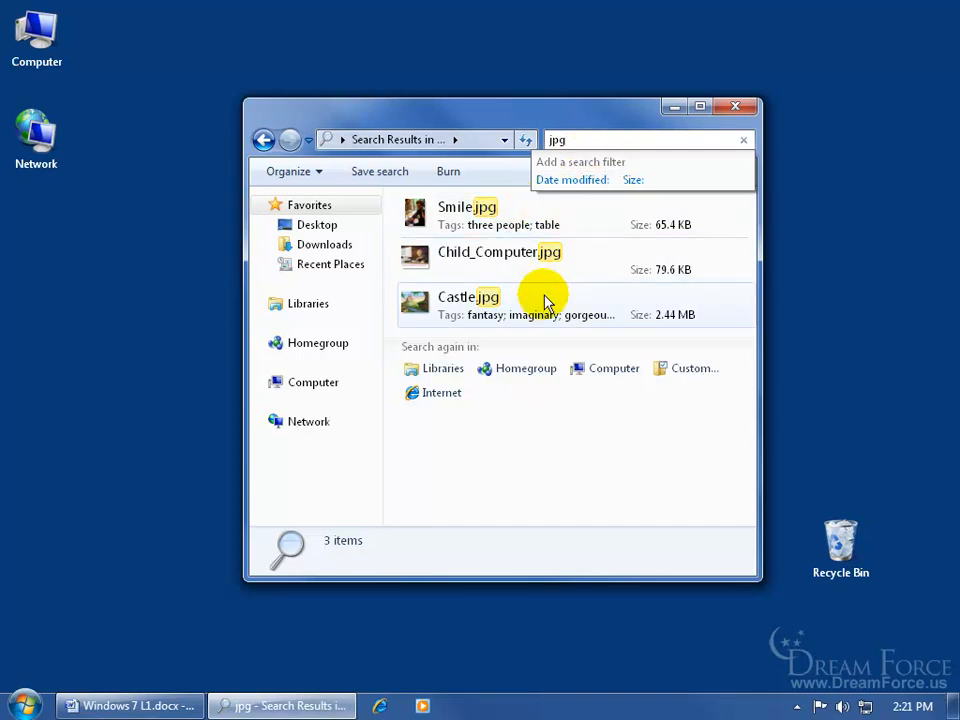
pyautogui.click(743, 140)
pyautogui.click(541, 492)
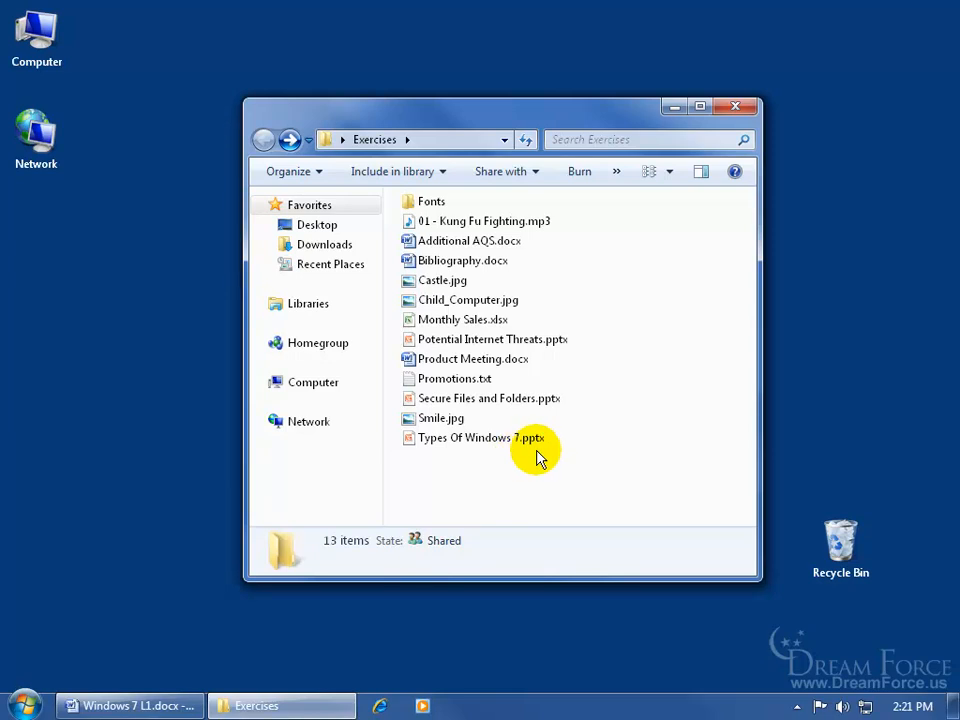
# Step: Rename Types Of Windows 7.pptx as "stary" without a file extension, and accept the extension change
pyautogui.click(504, 444)
pyautogui.rightClick(500, 439)
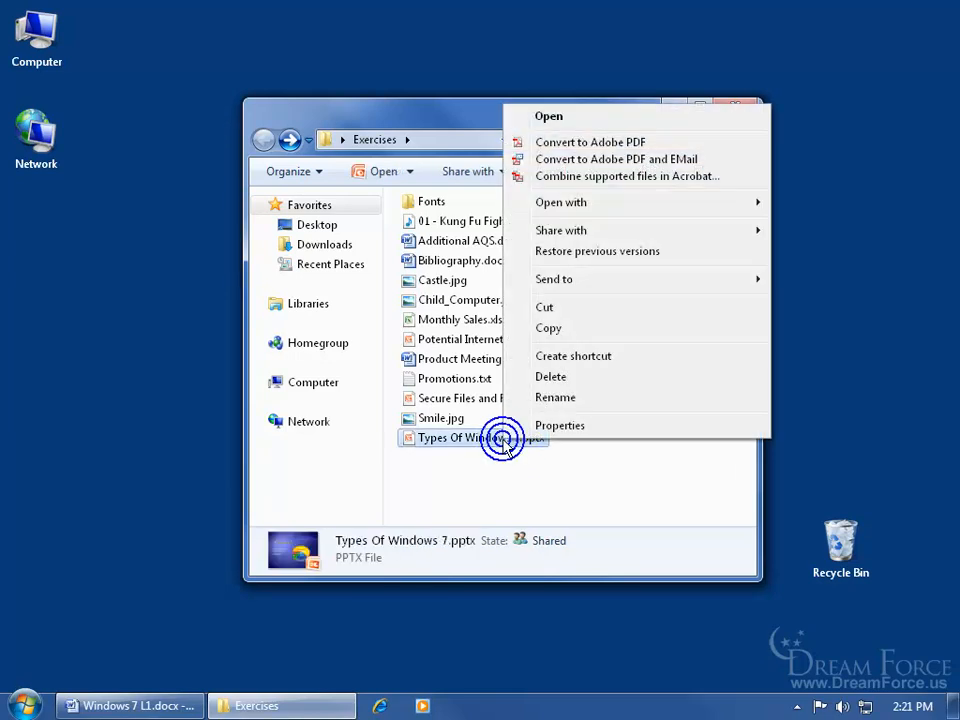
pyautogui.click(555, 398)
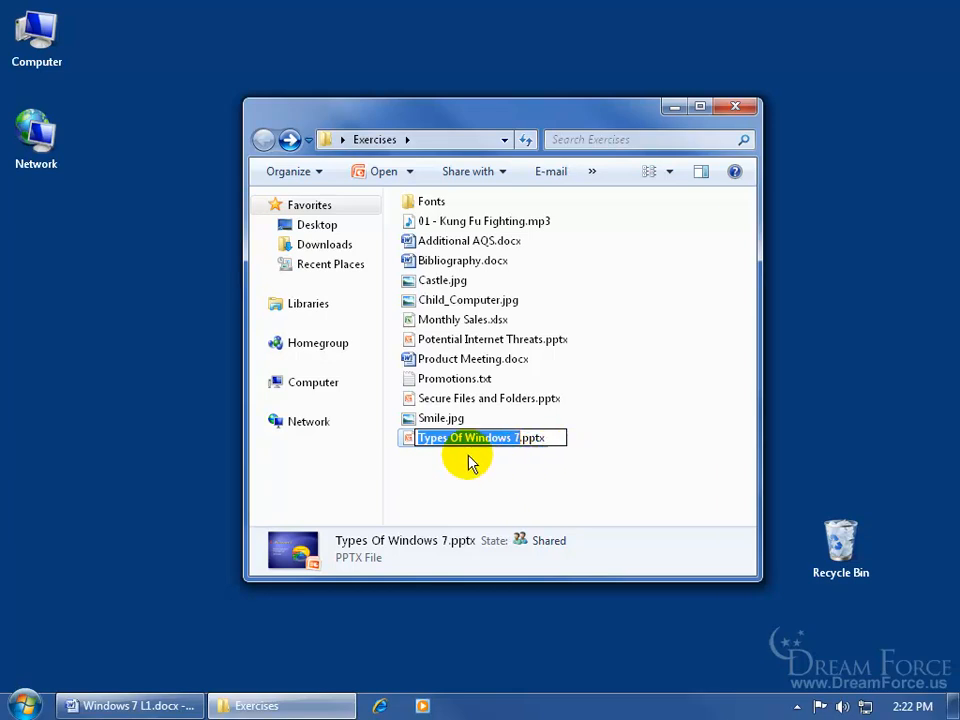
pyautogui.write('stary')
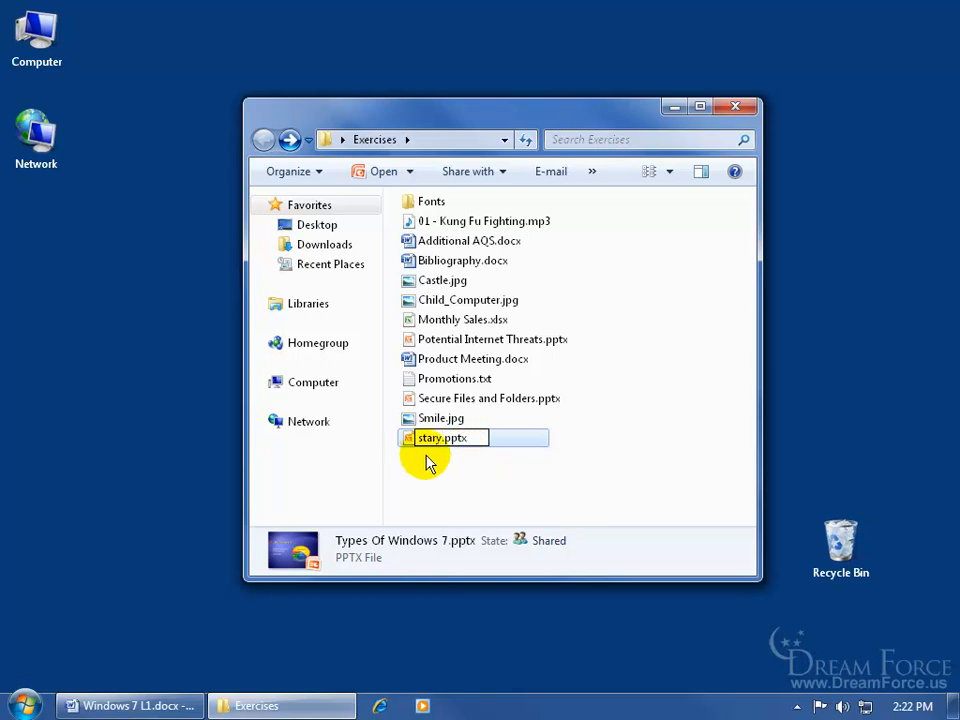
pyautogui.moveTo(473, 441); pyautogui.dragTo(444, 440)
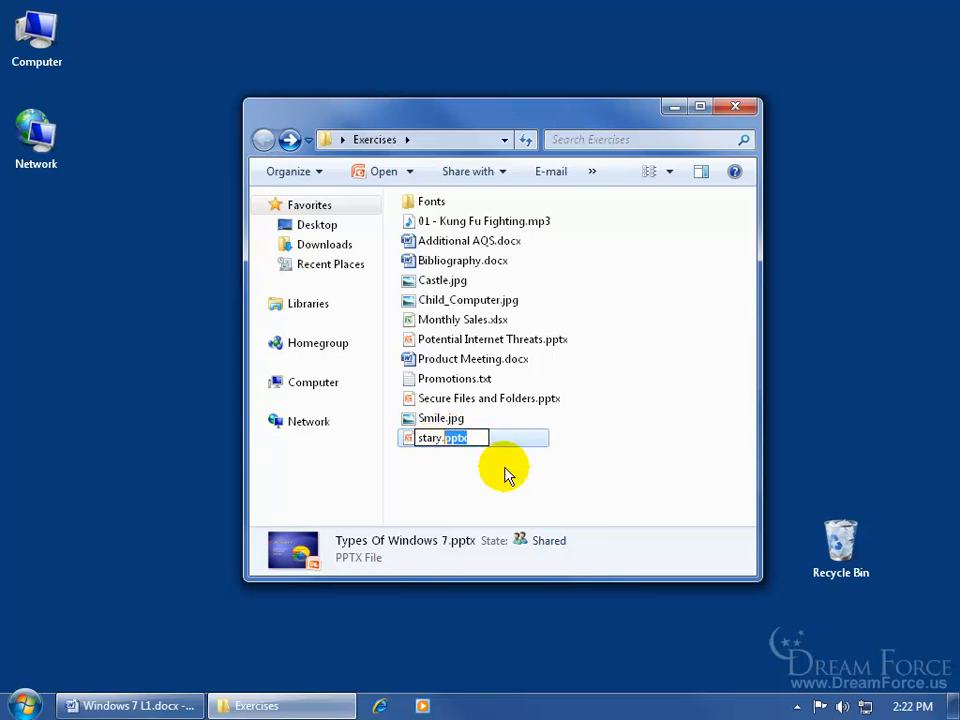
pyautogui.press('BackSpace')
pyautogui.press('BackSpace')
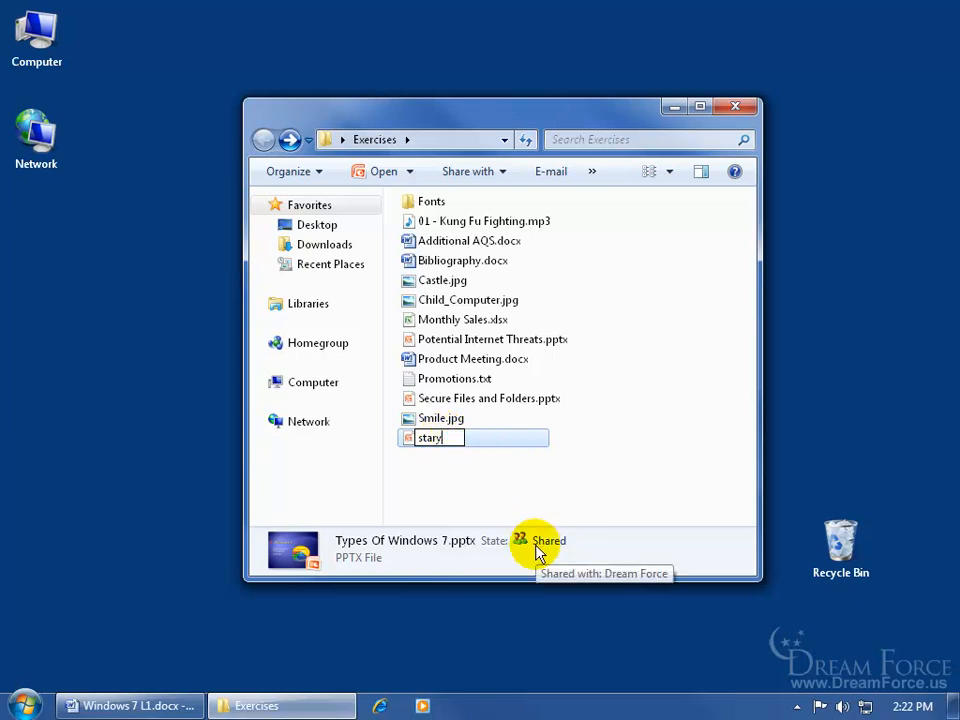
pyautogui.press('Return')
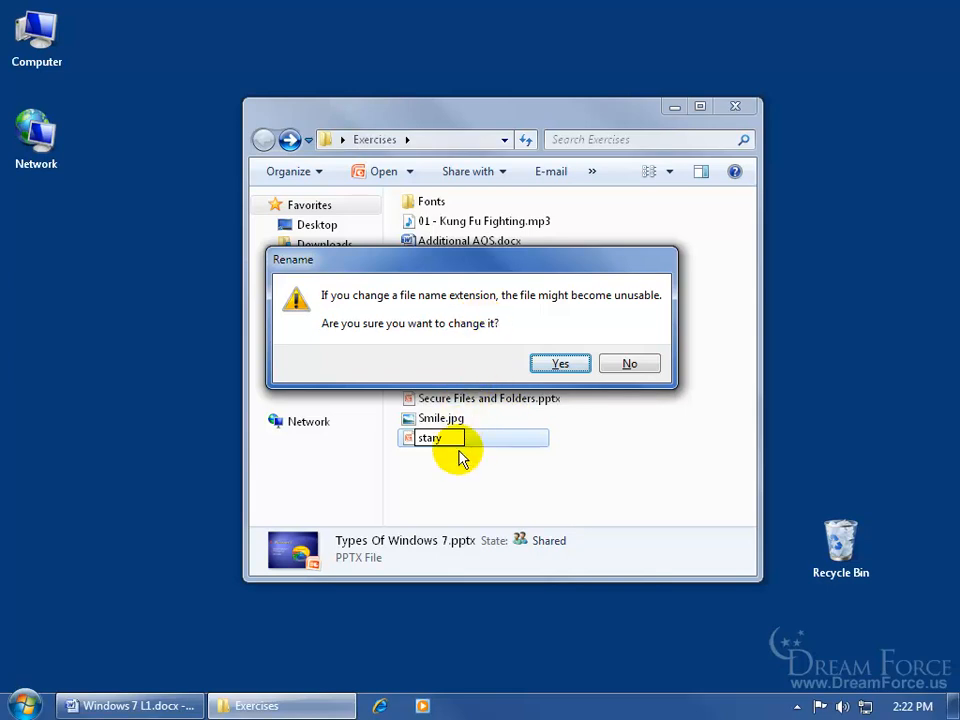
pyautogui.click(560, 366)
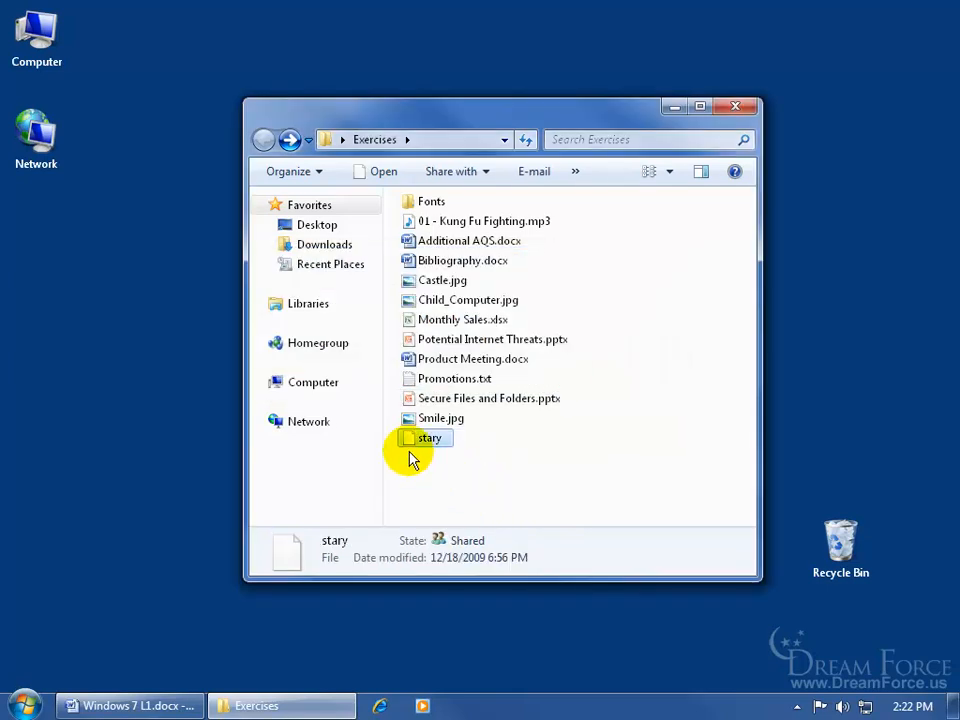
# Step: Open the extensionless stary file with Microsoft Office PowerPoint, and close the presentation
pyautogui.doubleClick(423, 438)
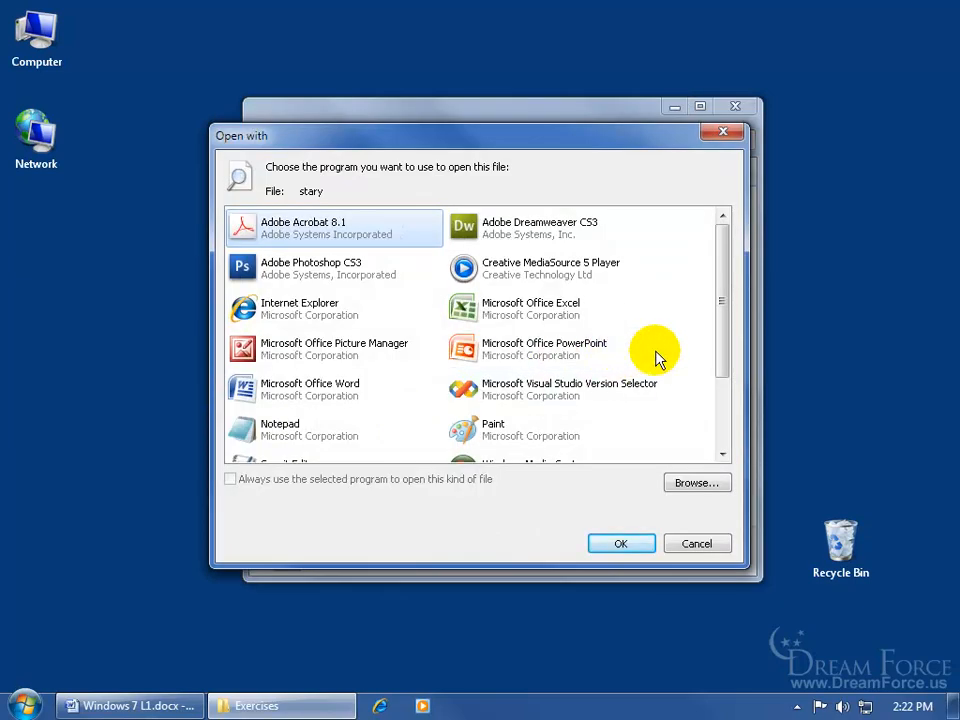
pyautogui.doubleClick(561, 360)
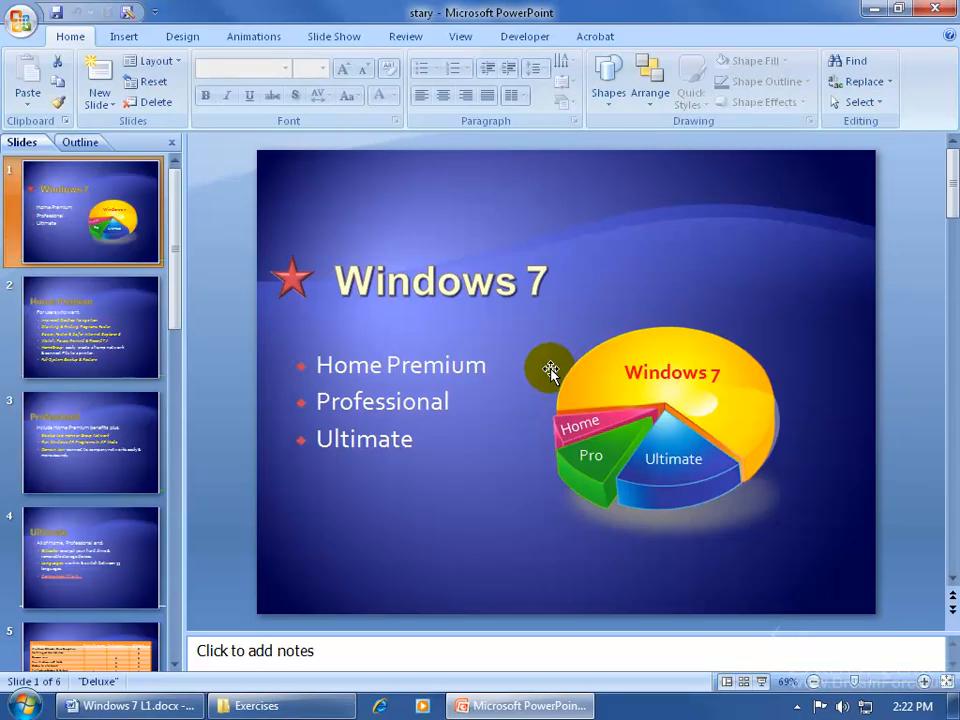
pyautogui.click(934, 10)
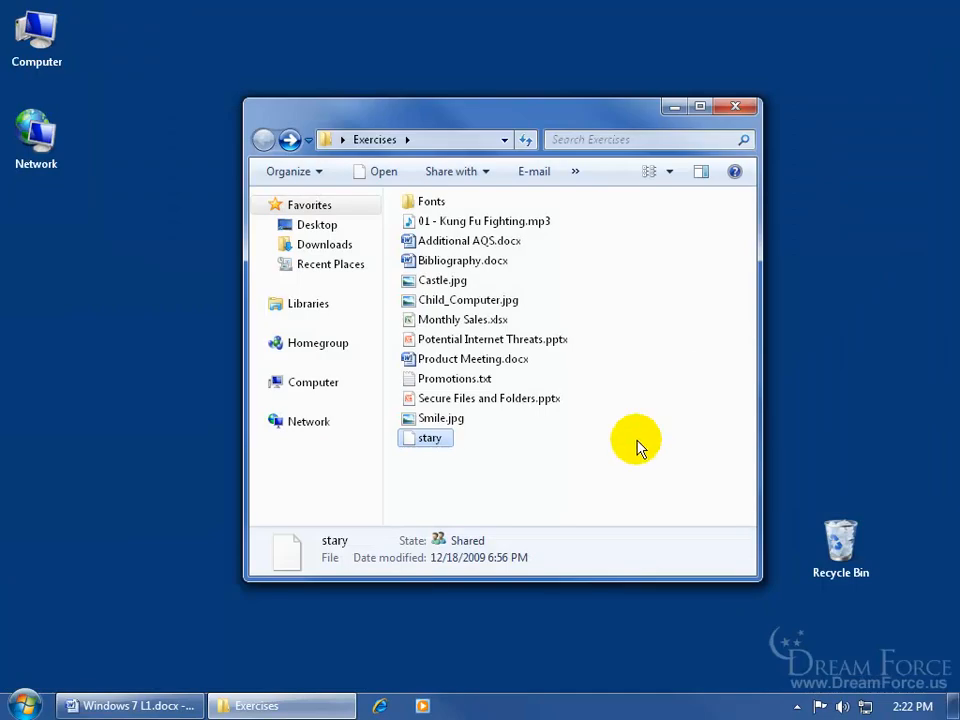
# Step: Restore the extension of the stary file by renaming it as stary.pptx
pyautogui.rightClick(437, 445)
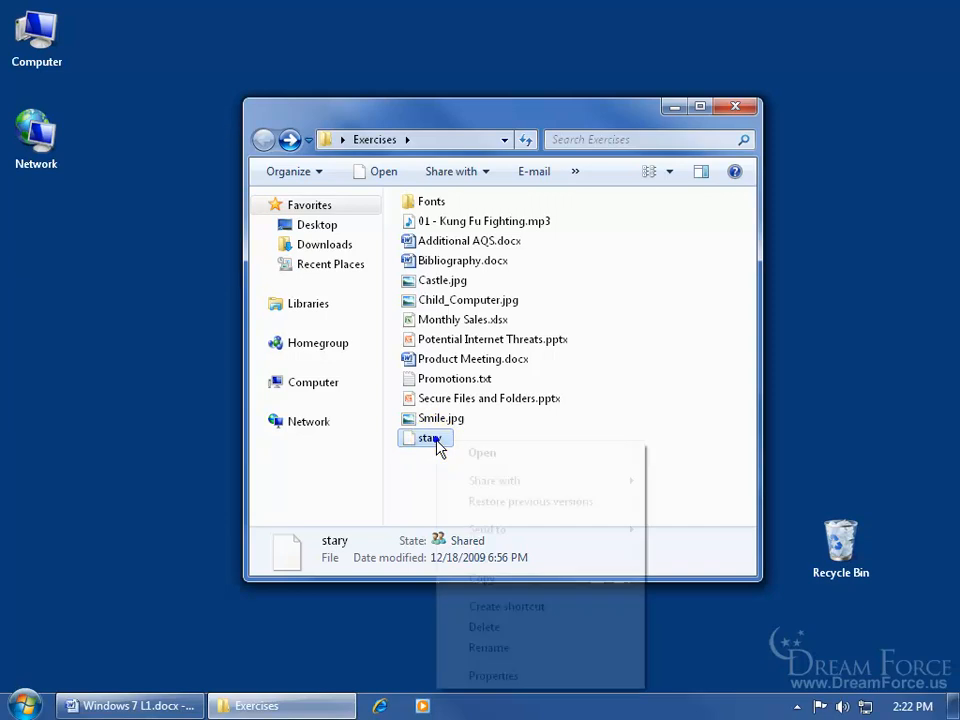
pyautogui.click(486, 647)
pyautogui.click(453, 436)
pyautogui.write('.')
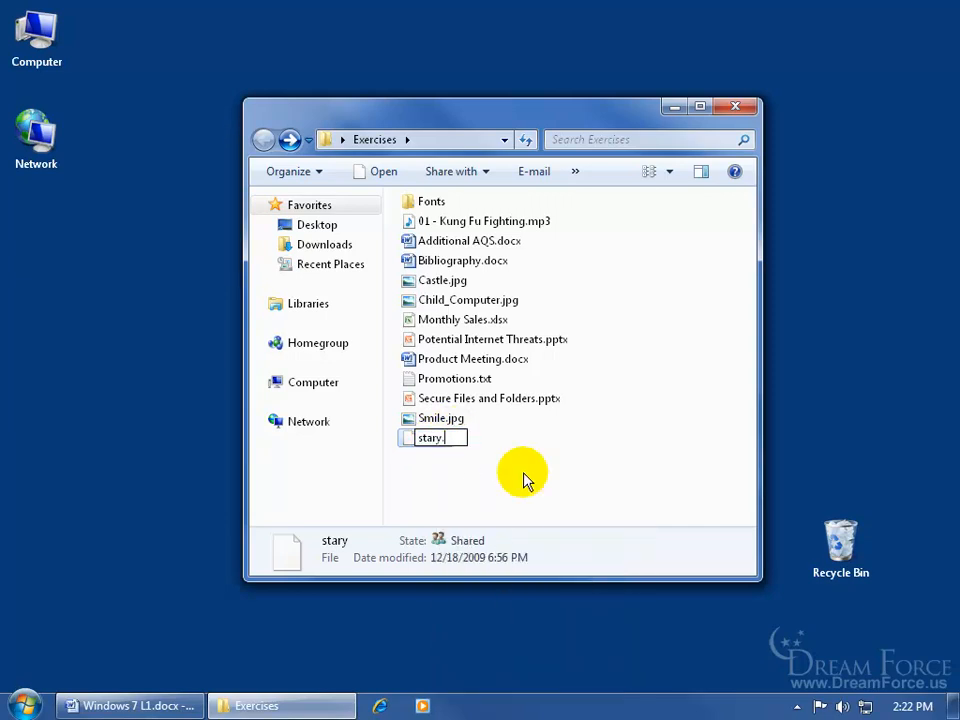
pyautogui.write('pptx')
pyautogui.press('Return')
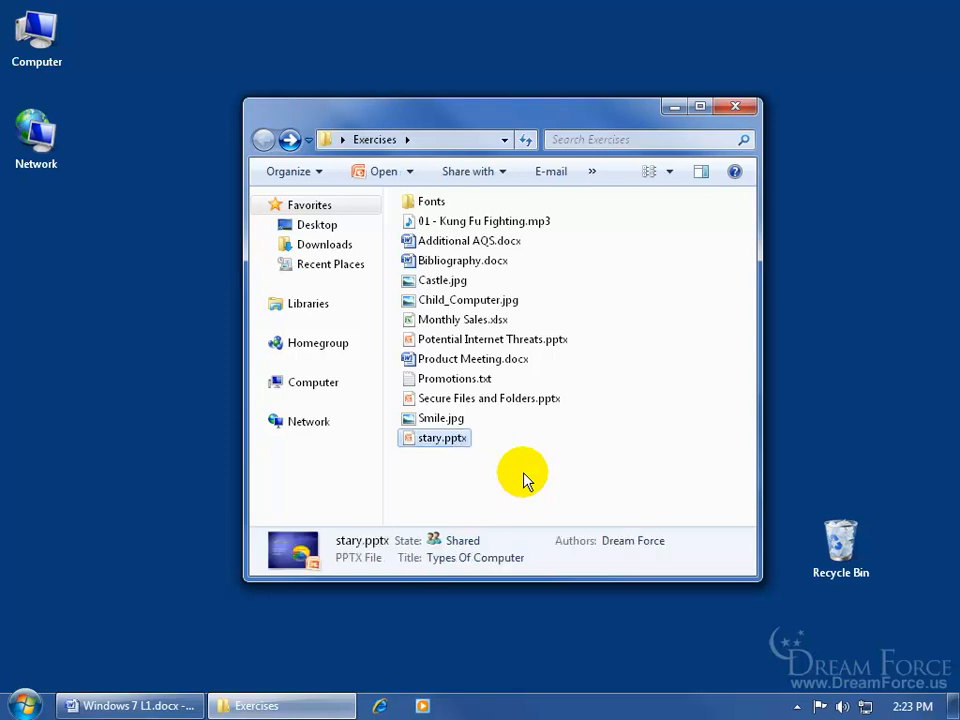
# Step: Open stary.pptx and Smile.jpg one after the other in their default programs, closing each after viewing it
pyautogui.doubleClick(442, 440)
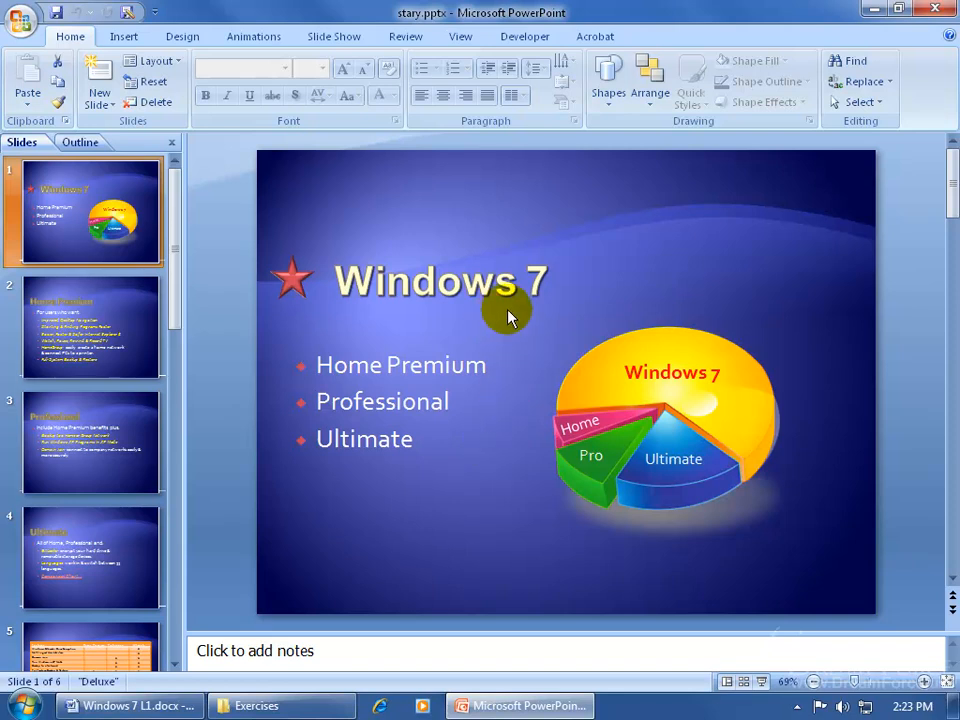
pyautogui.click(934, 9)
pyautogui.click(427, 481)
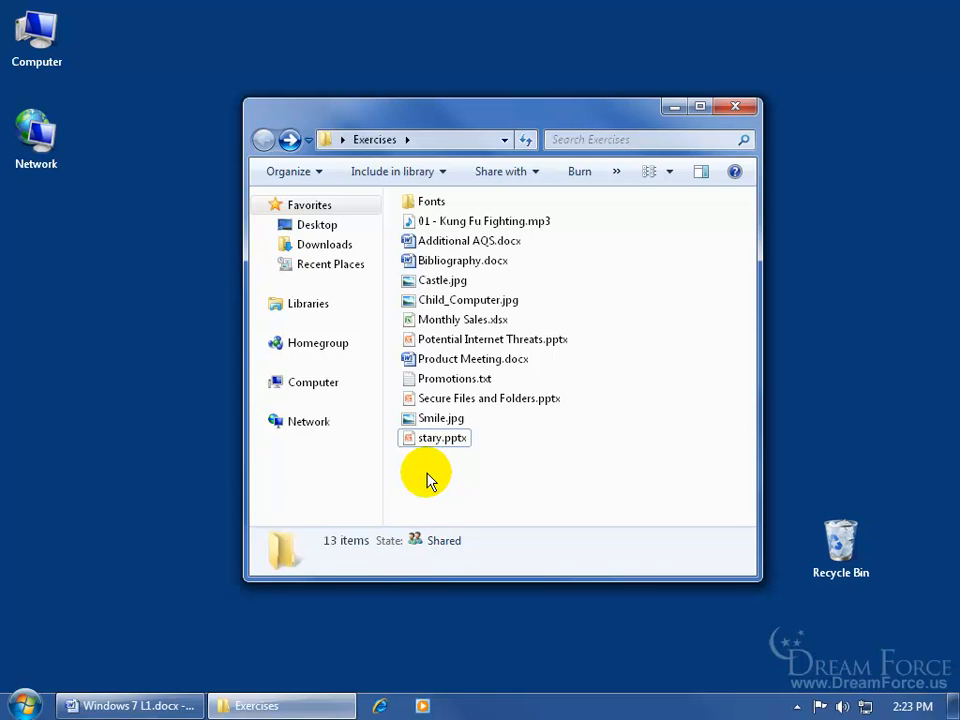
pyautogui.doubleClick(430, 420)
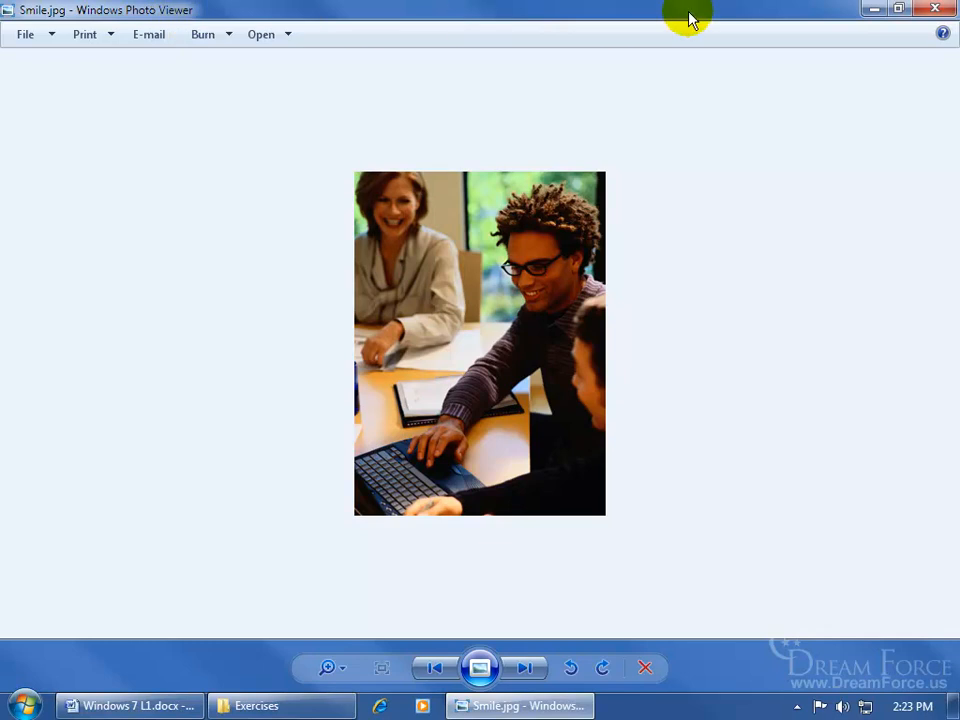
pyautogui.click(935, 9)
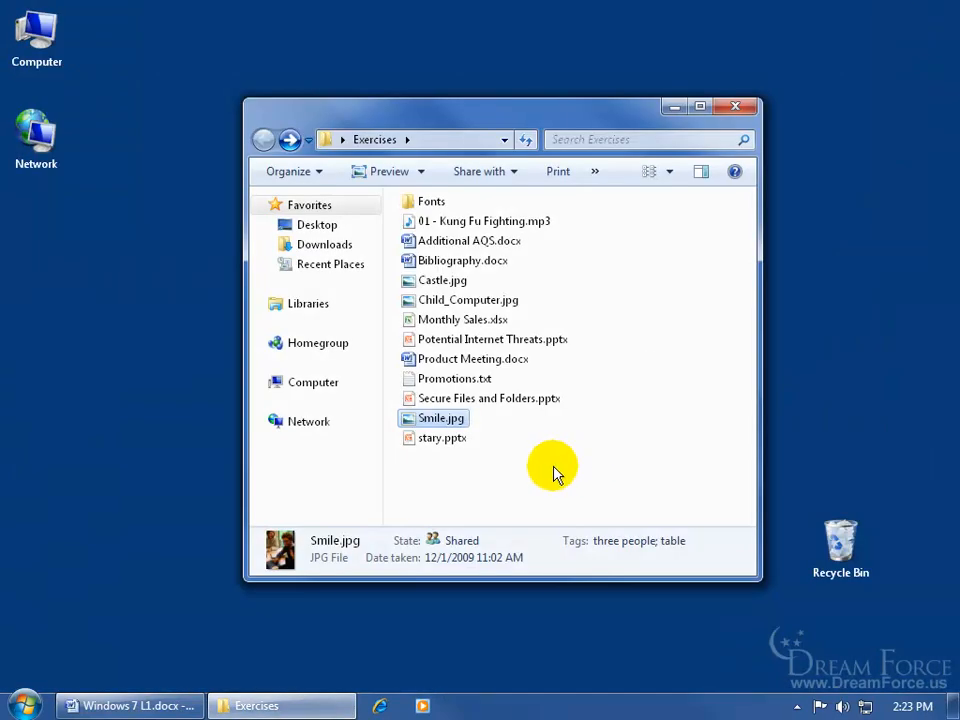
# Step: Make Microsoft Office Picture Manager the default program for JPG files through Smile.jpg, and close the opened picture
pyautogui.rightClick(443, 421)
pyautogui.moveTo(540, 182)
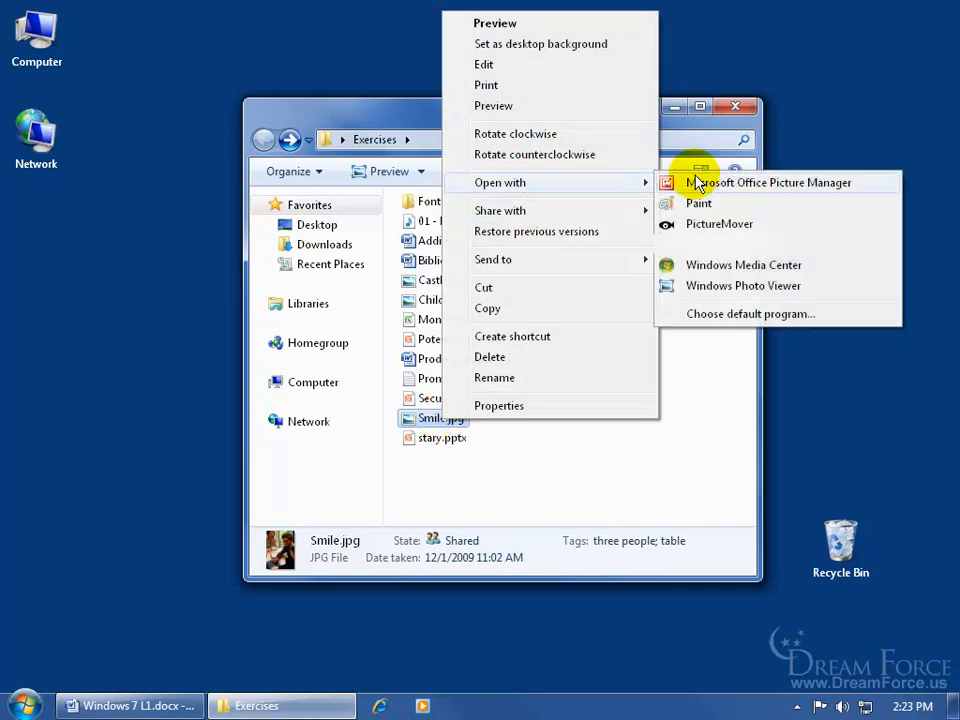
pyautogui.click(739, 313)
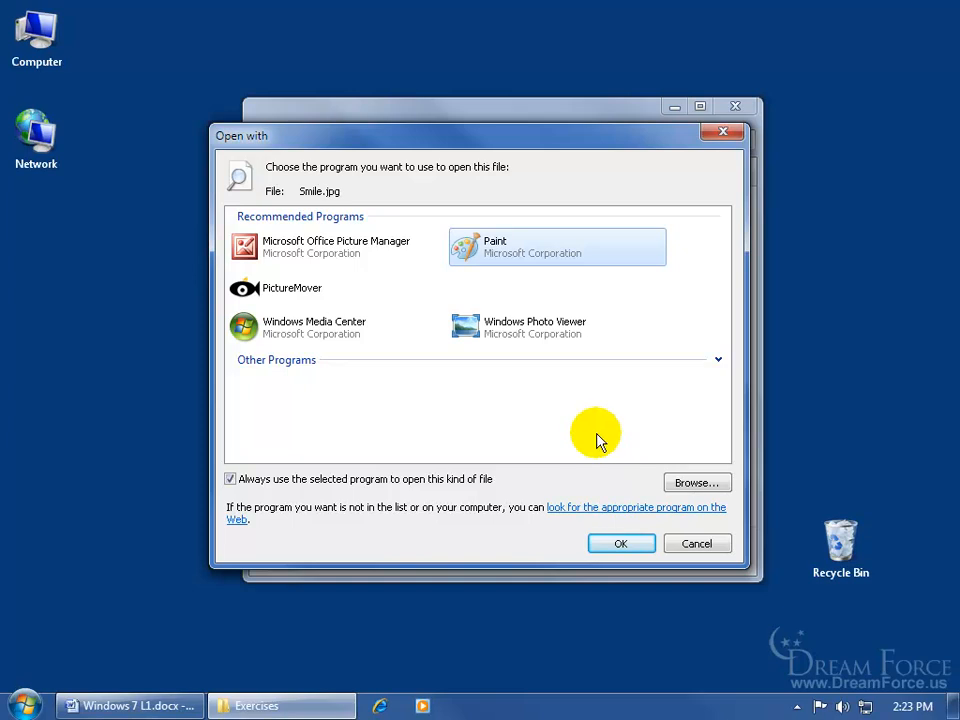
pyautogui.doubleClick(335, 250)
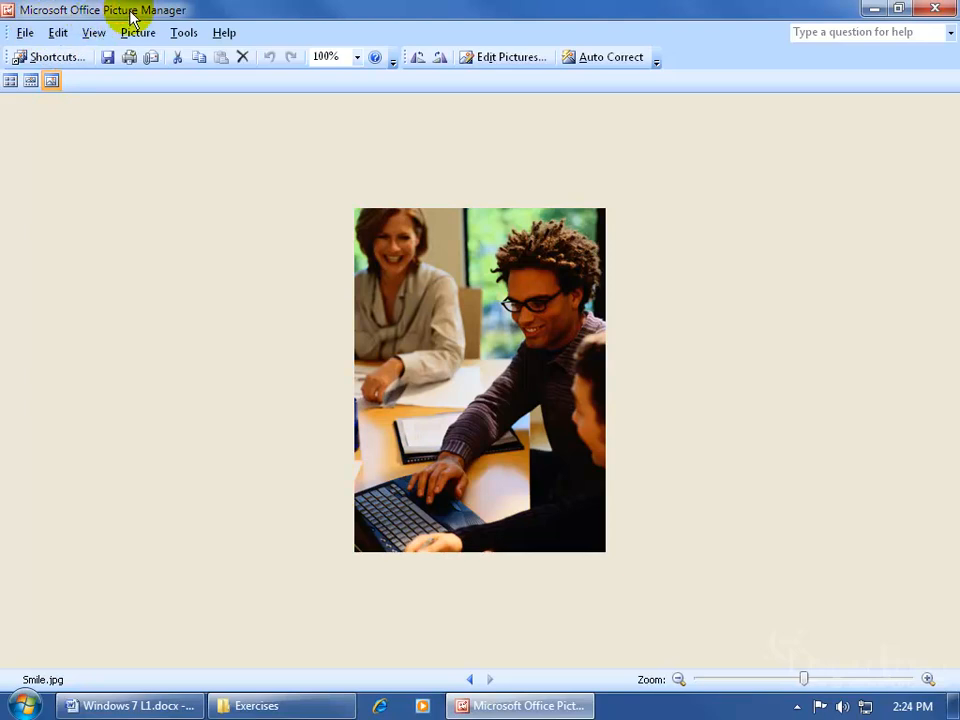
pyautogui.click(934, 8)
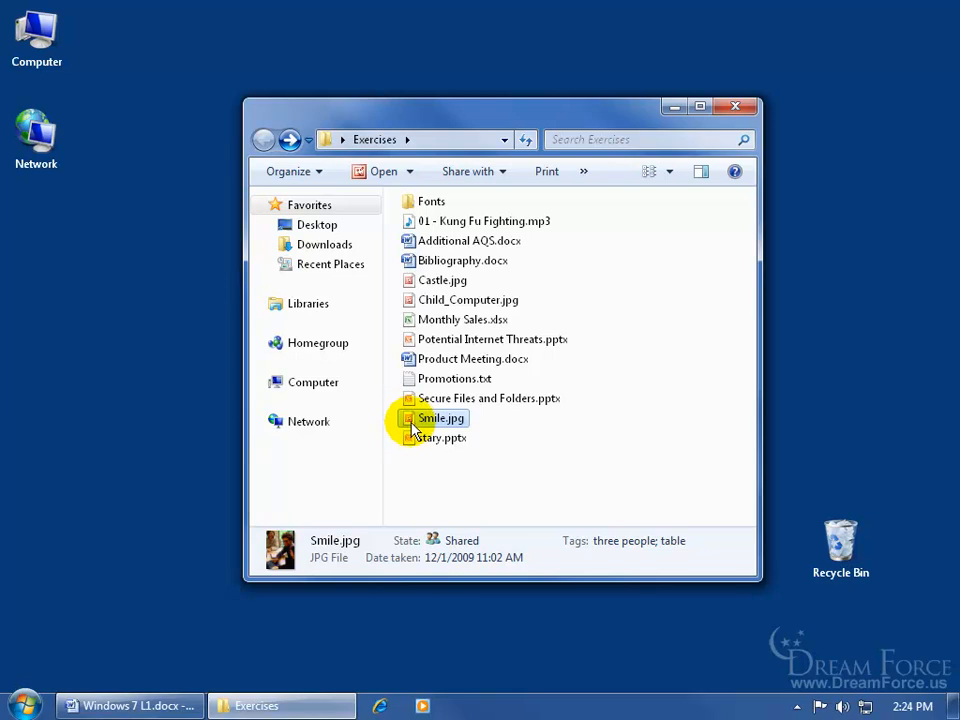
pyautogui.moveTo(411, 428)
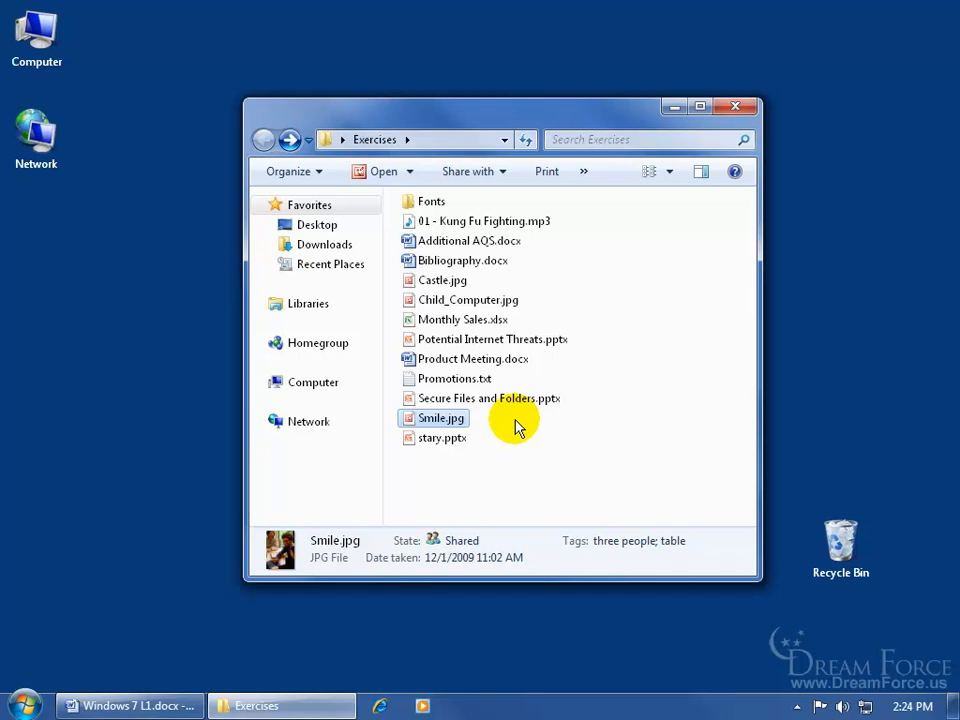
pyautogui.rightClick(437, 419)
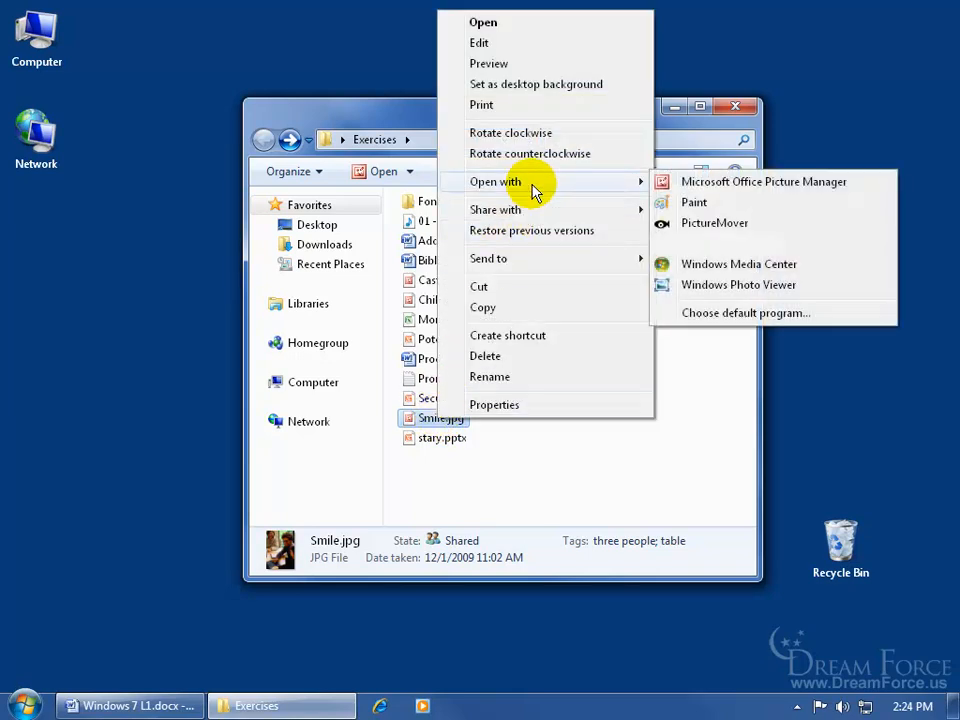
pyautogui.click(603, 478)
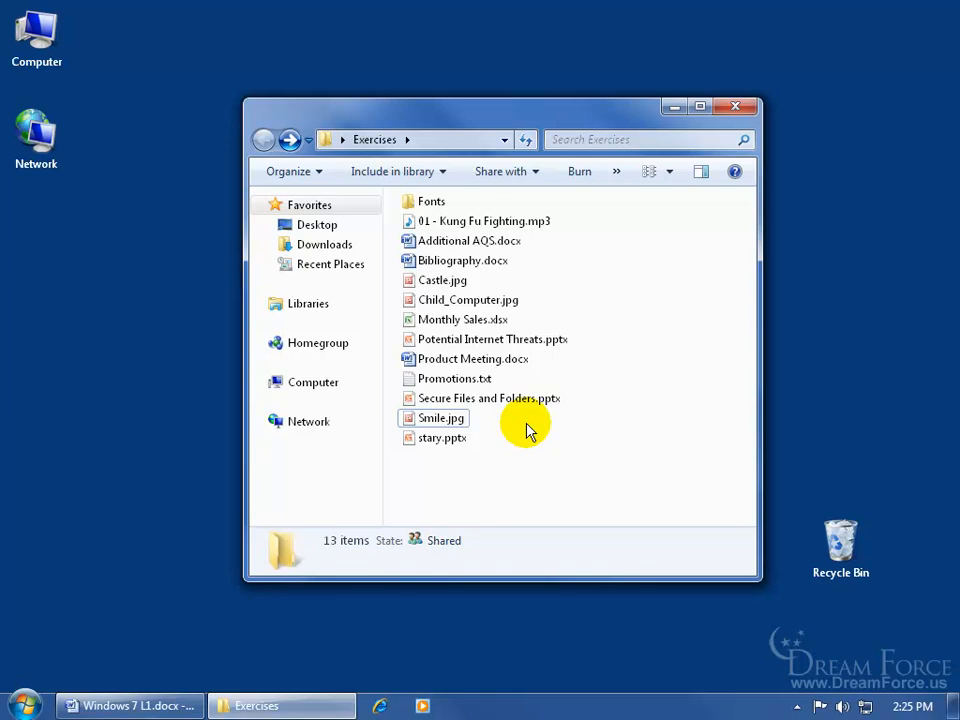
# Step: Review the "Hide extensions for known file types" setting in the advanced view settings of Folder Options, and accept the dialog
pyautogui.press('alt')
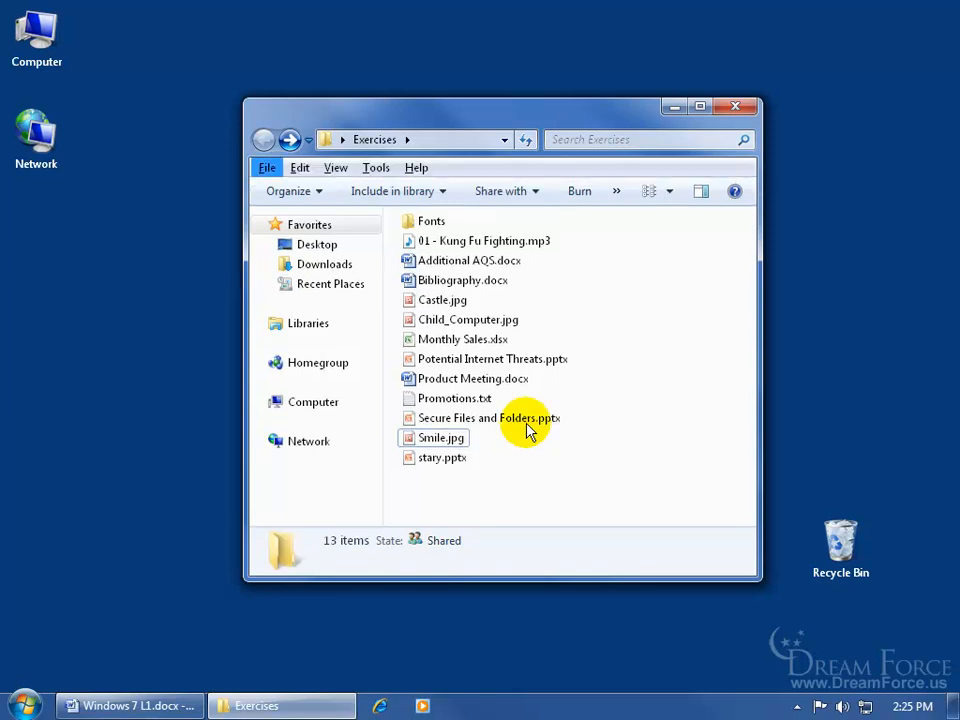
pyautogui.click(375, 170)
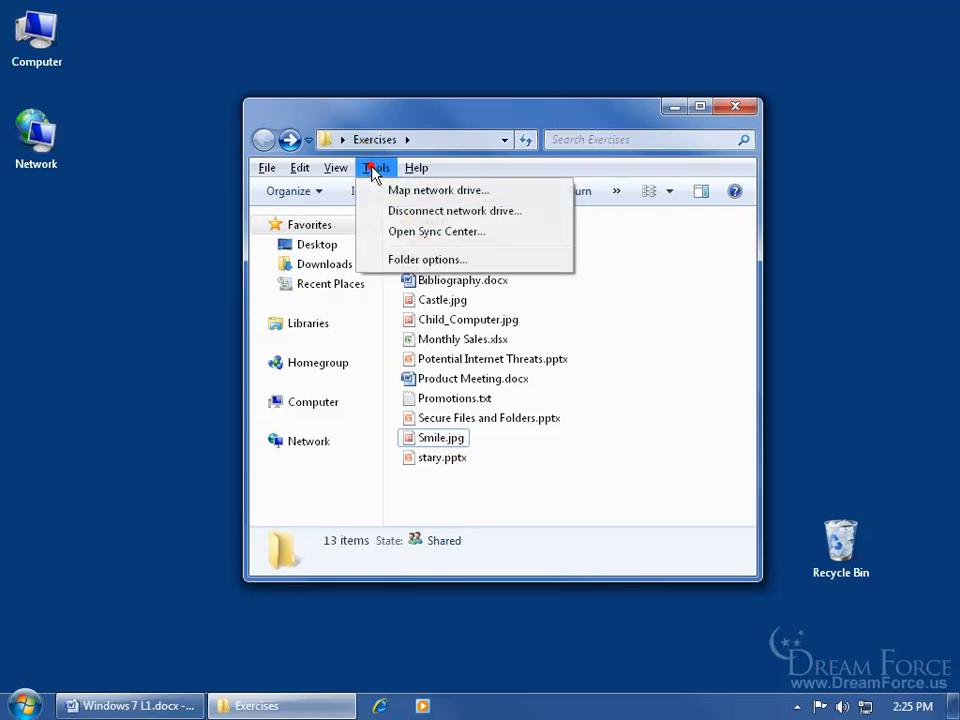
pyautogui.click(420, 262)
pyautogui.click(345, 218)
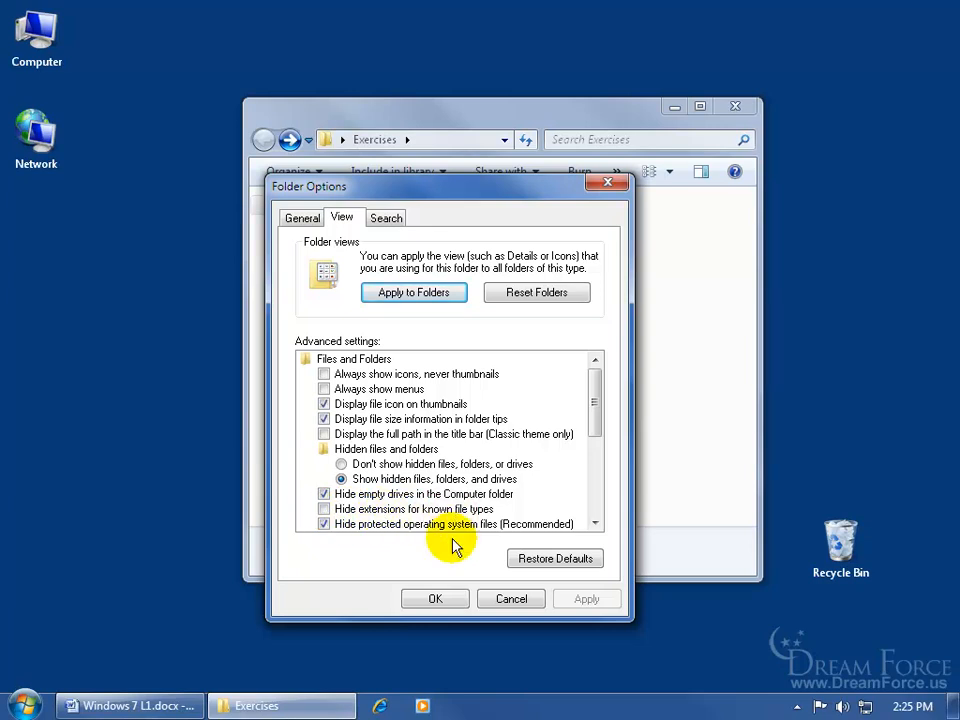
pyautogui.click(437, 599)
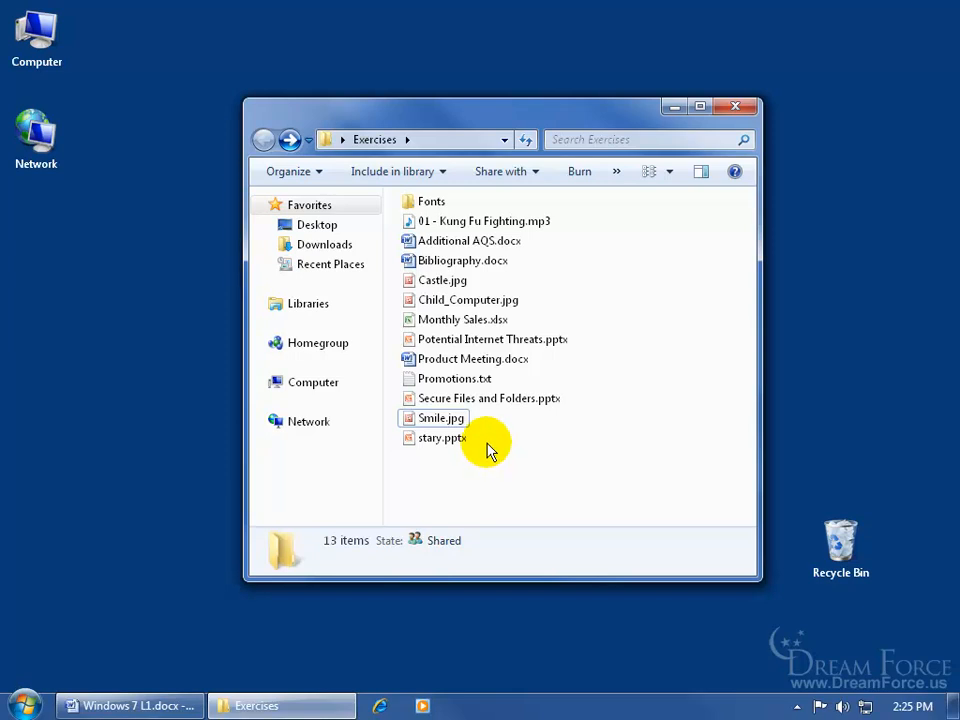